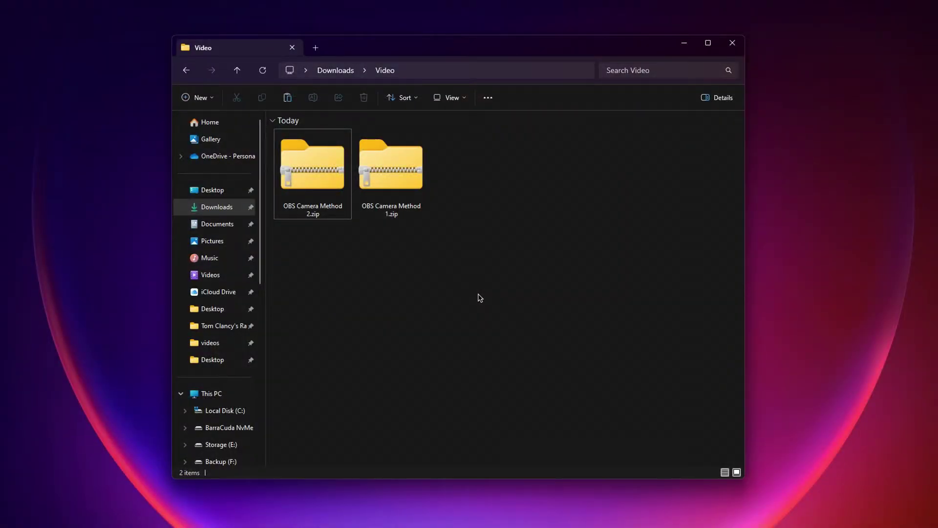
# - Extract OBS Camera Method 1.zip to its suggested folder and open the OBS Camera Method 1 subfolder
pyautogui.moveTo(471, 269); pyautogui.dragTo(372, 147)
pyautogui.click(446, 303)
pyautogui.click(391, 189)
pyautogui.rightClick(402, 183)
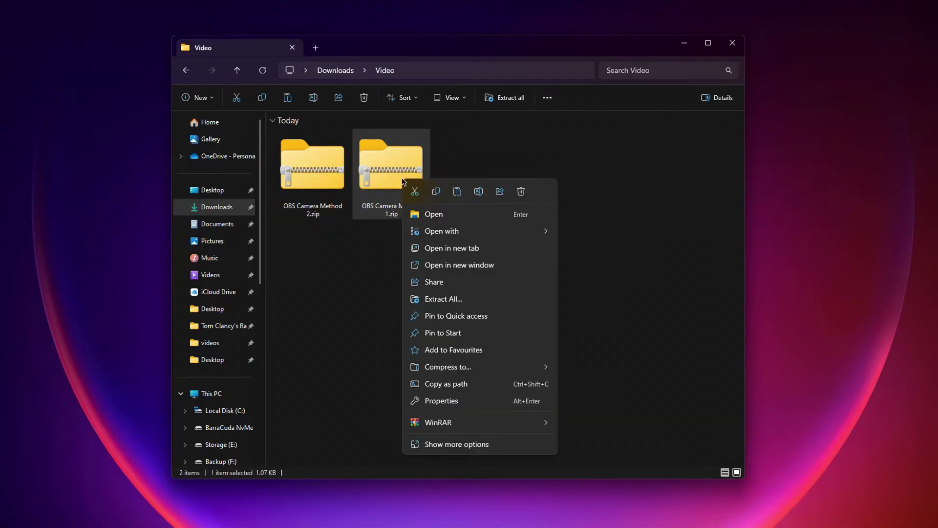
pyautogui.click(443, 300)
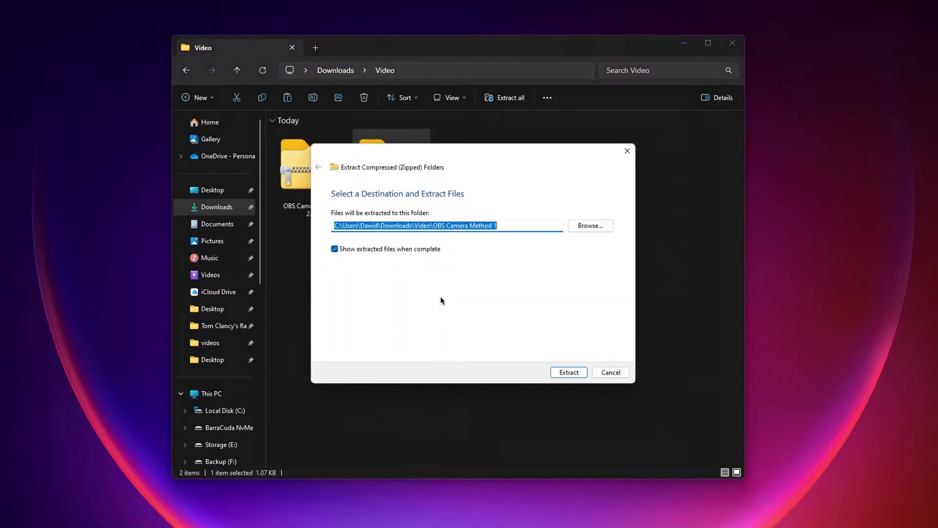
pyautogui.click(569, 371)
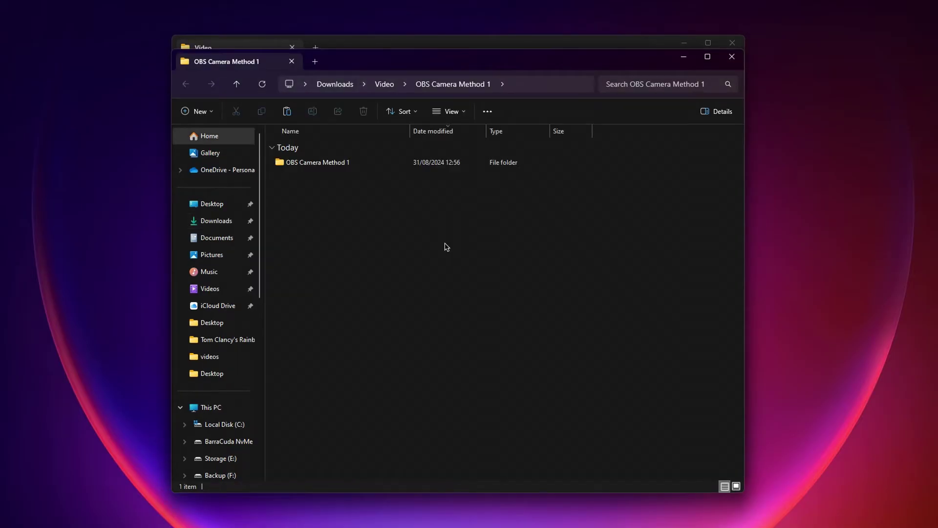
pyautogui.doubleClick(340, 166)
pyautogui.moveTo(340, 205); pyautogui.dragTo(312, 166)
pyautogui.click(318, 198)
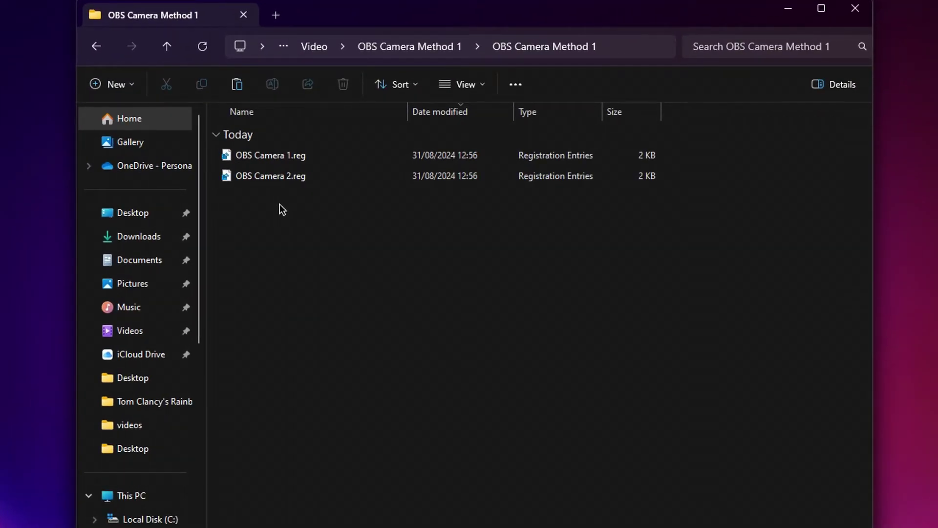
# - Merge OBS Camera 1.reg into the registry, approving the security and Registry Editor prompts
pyautogui.doubleClick(283, 155)
pyautogui.click(532, 318)
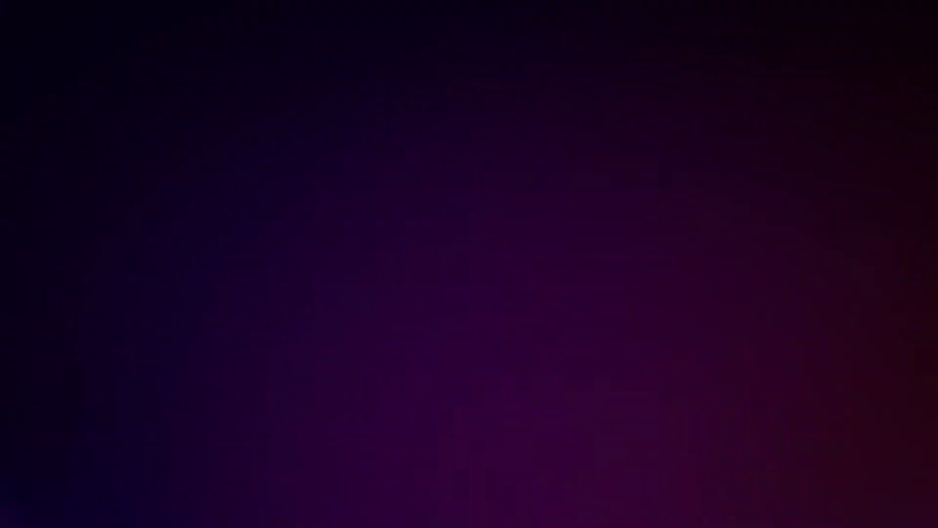
pyautogui.click(433, 425)
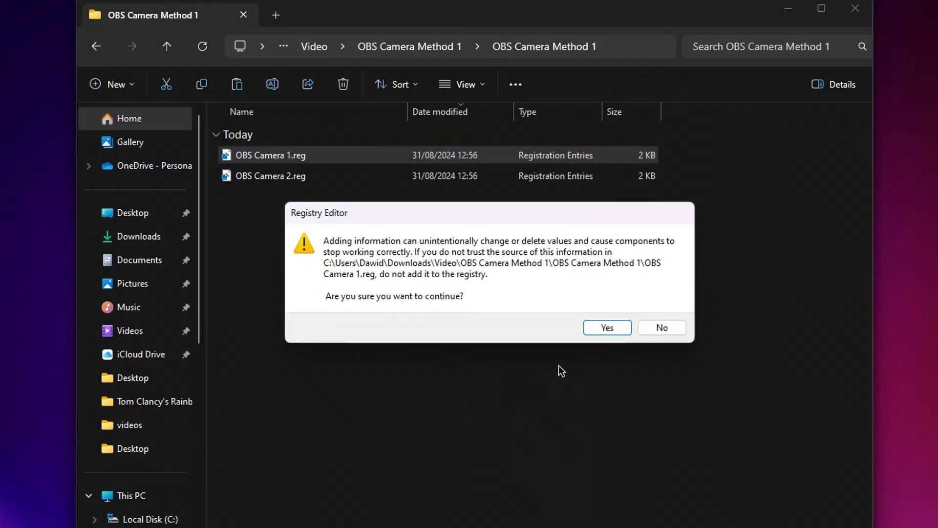
pyautogui.click(606, 328)
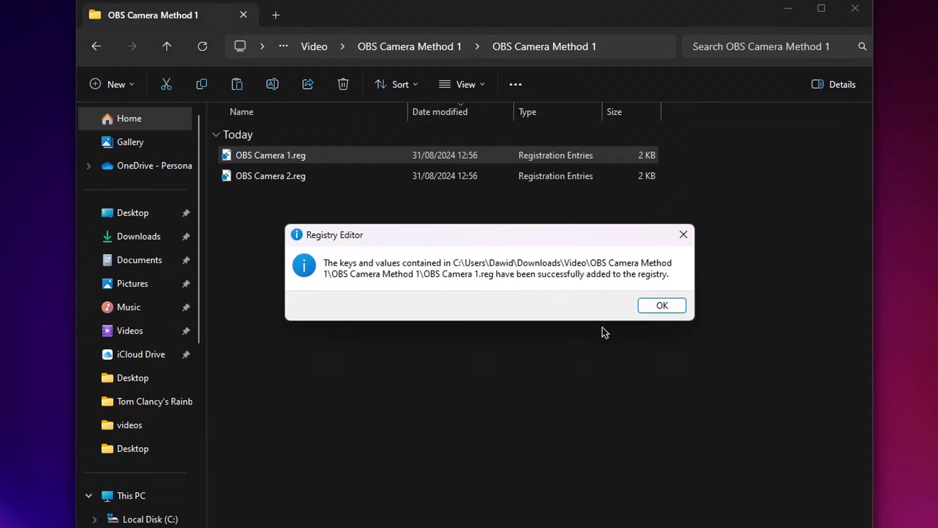
pyautogui.click(661, 306)
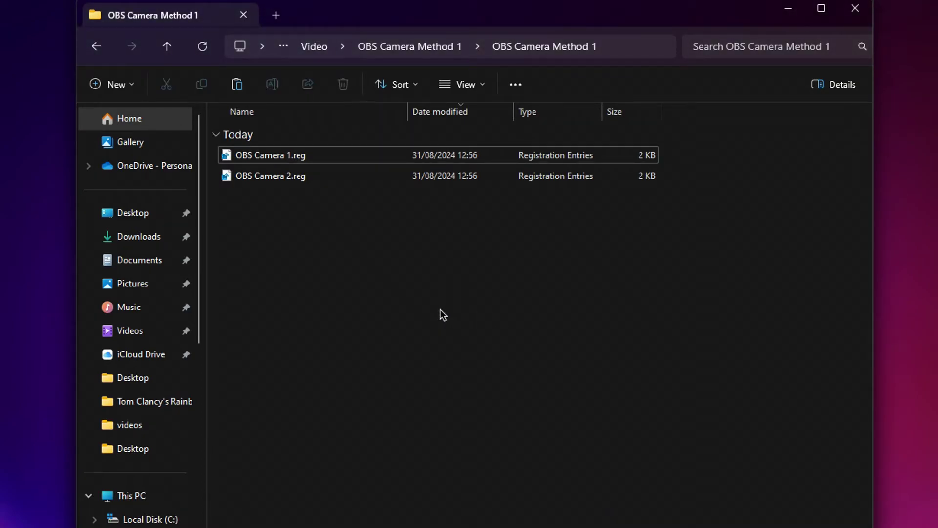
# - Merge OBS Camera 2.reg into the registry the same way
pyautogui.doubleClick(299, 180)
pyautogui.click(536, 322)
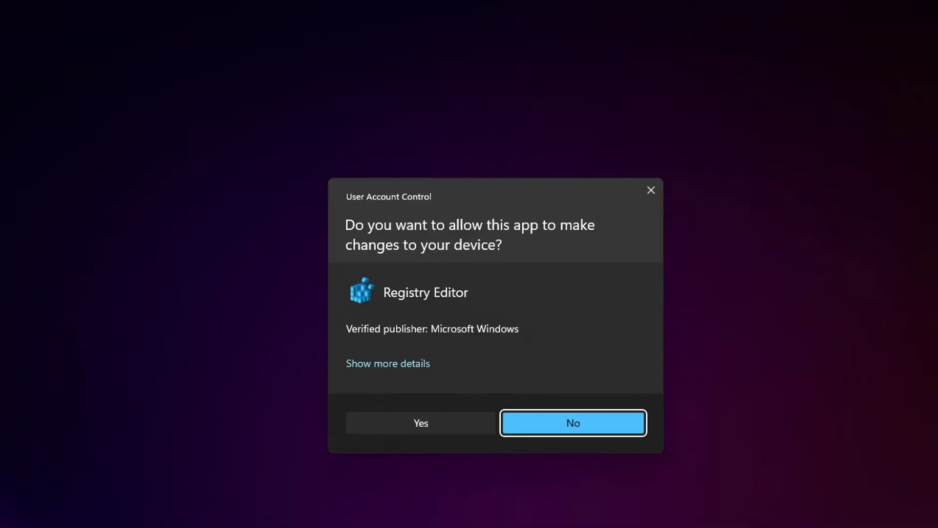
pyautogui.click(423, 423)
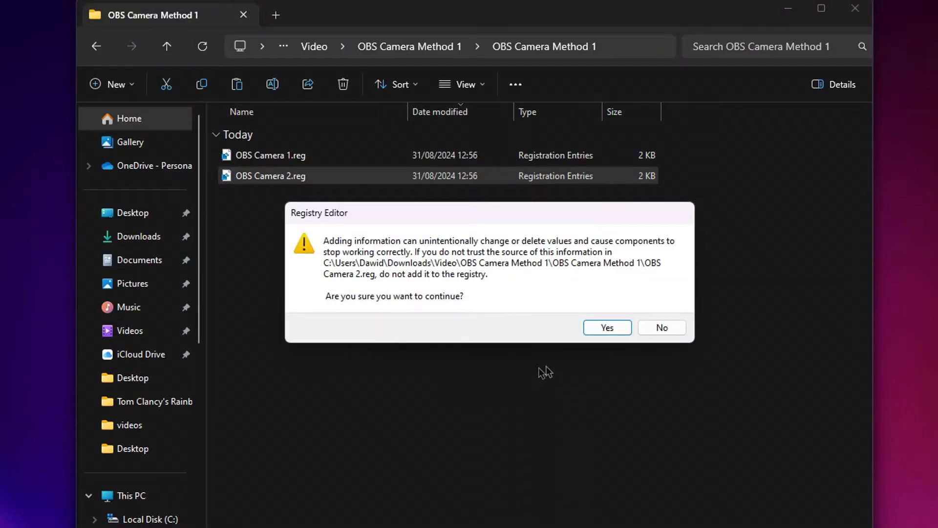
pyautogui.click(607, 328)
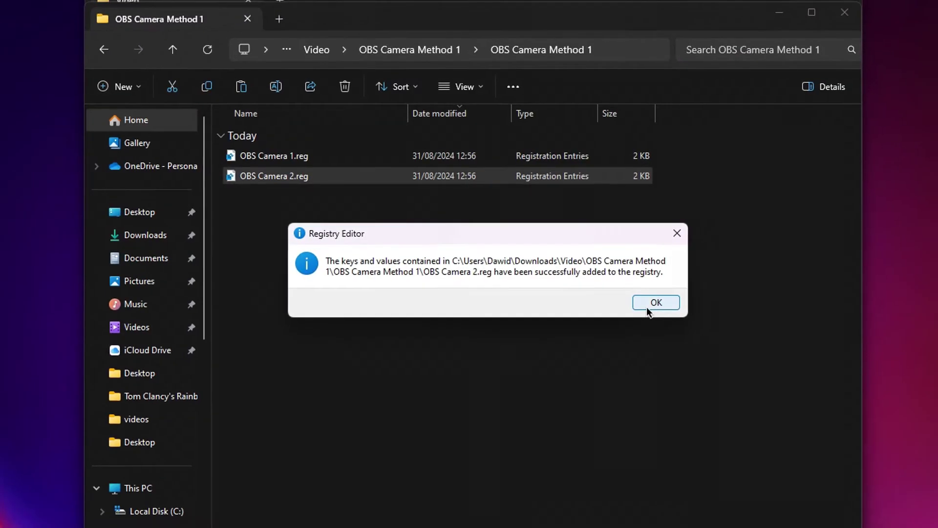
pyautogui.click(648, 308)
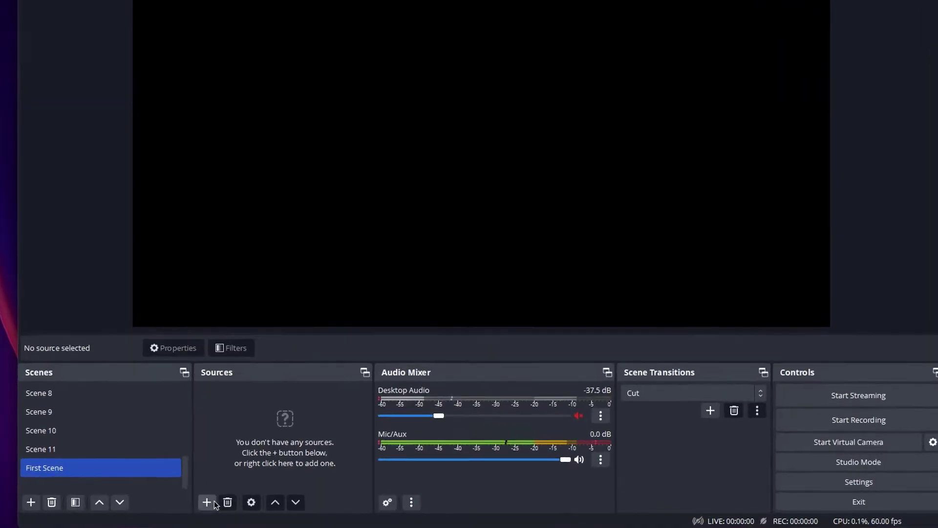
# - Add a Video Capture Device source named Camera to the scene
pyautogui.click(272, 494)
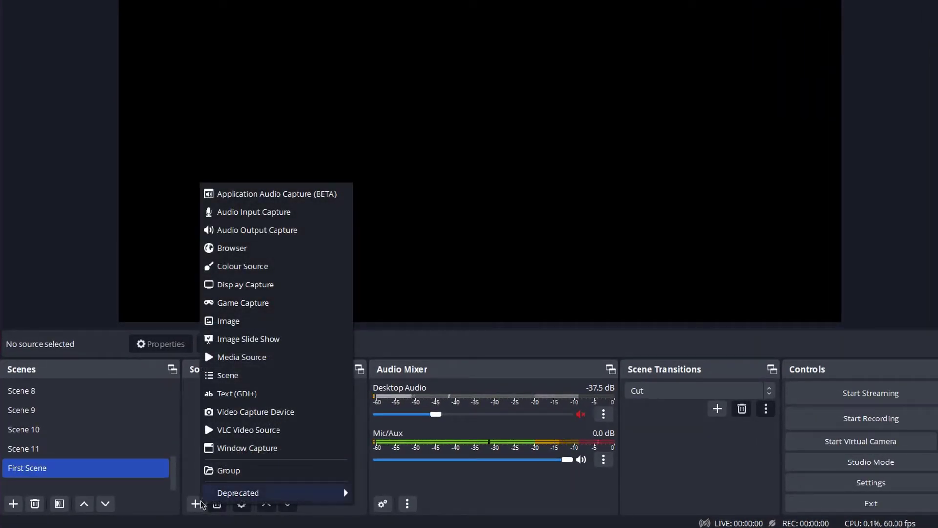
pyautogui.click(252, 413)
pyautogui.write('Camera')
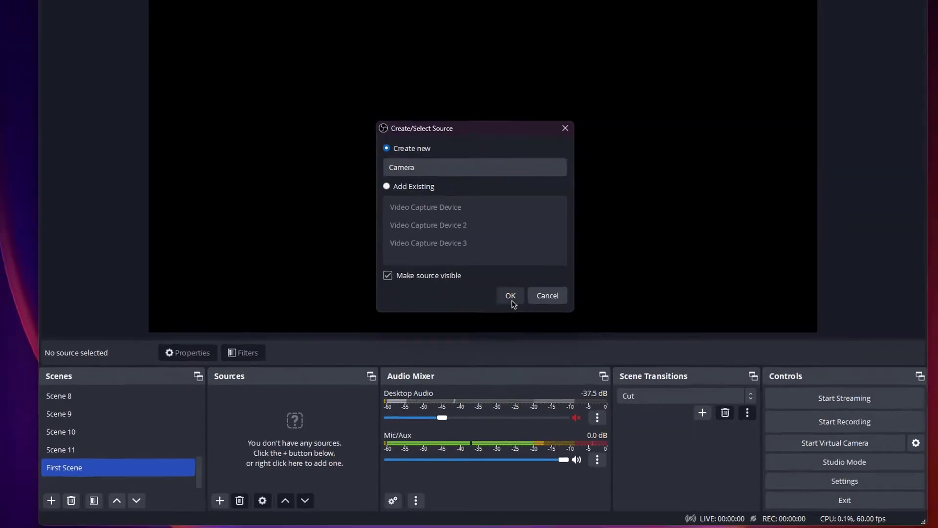
pyautogui.click(510, 296)
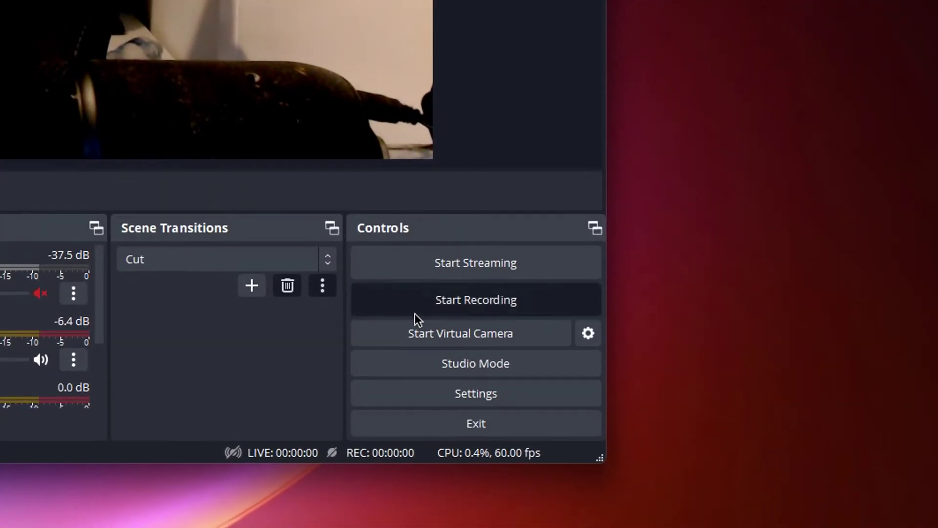
# - Briefly start and stop a recording, then add a new scene named Second Scene
pyautogui.click(756, 434)
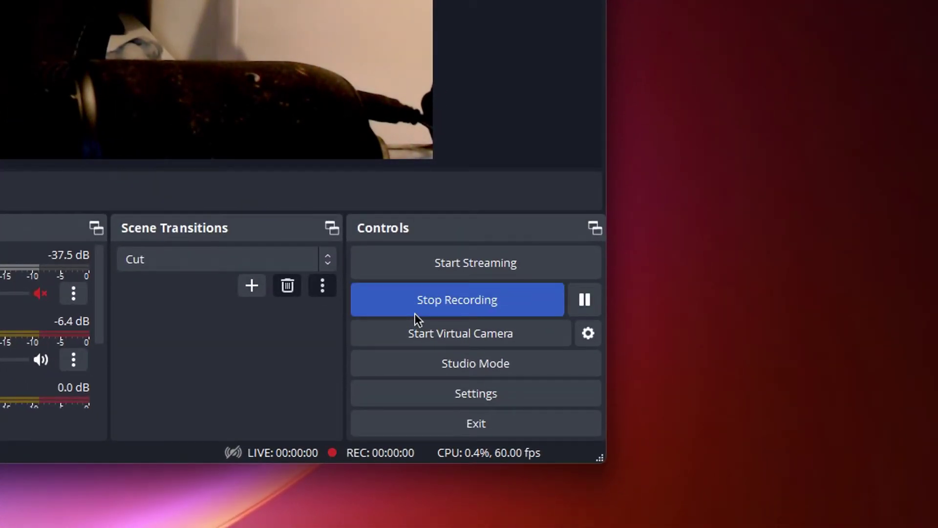
pyautogui.click(424, 313)
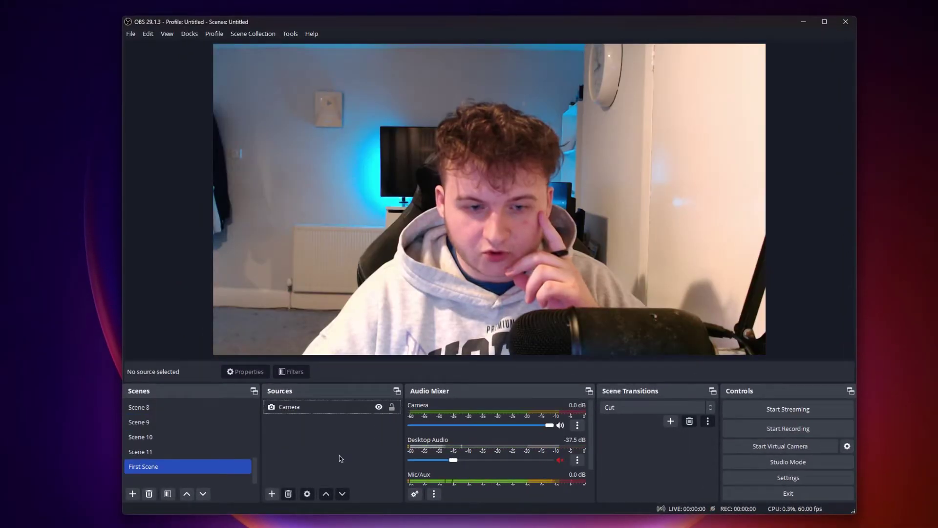
pyautogui.click(133, 494)
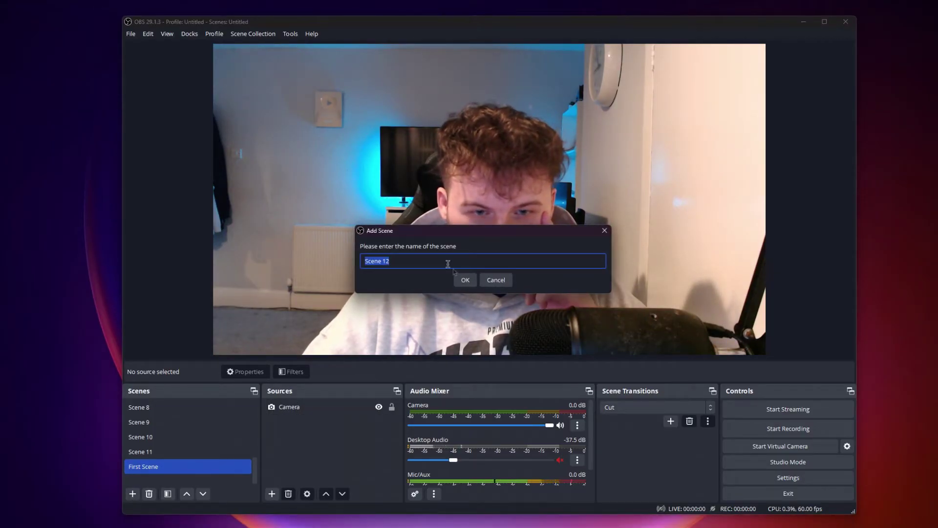
pyautogui.write('Second Scene')
pyautogui.click(465, 279)
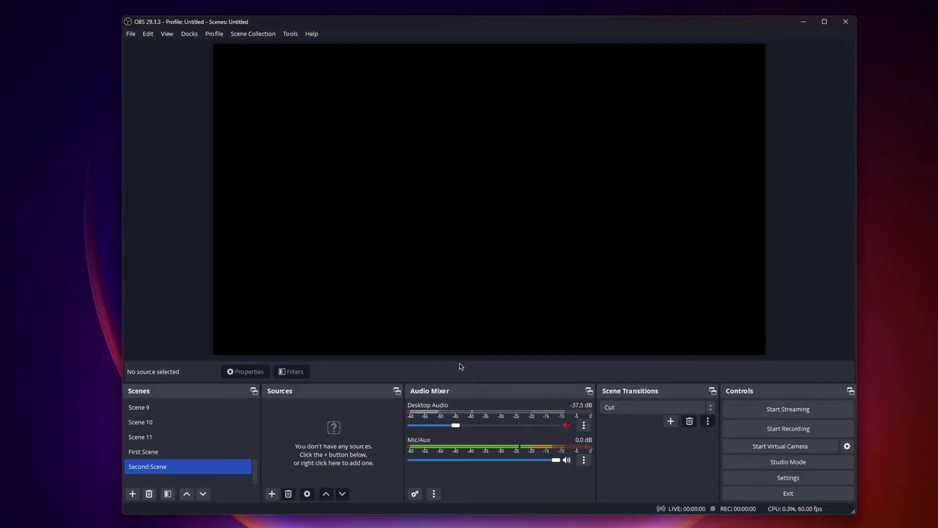
pyautogui.click(271, 494)
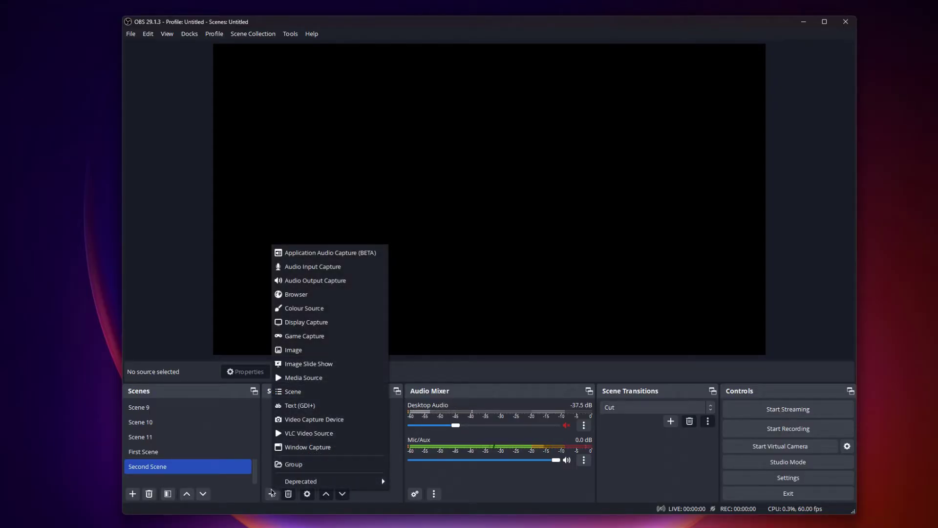
# - Add a Media Source named Empty that plays Empty.mp4 with Loop enabled
pyautogui.click(313, 385)
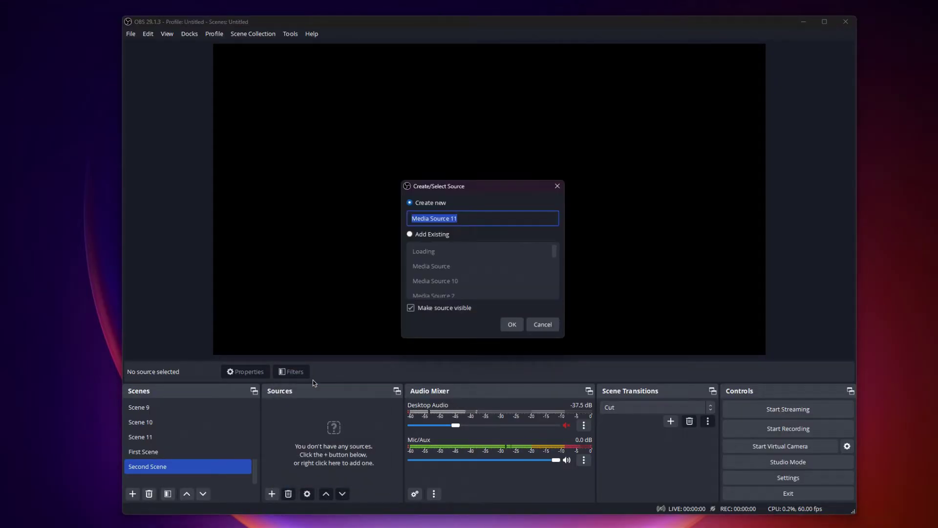
pyautogui.write('Empty')
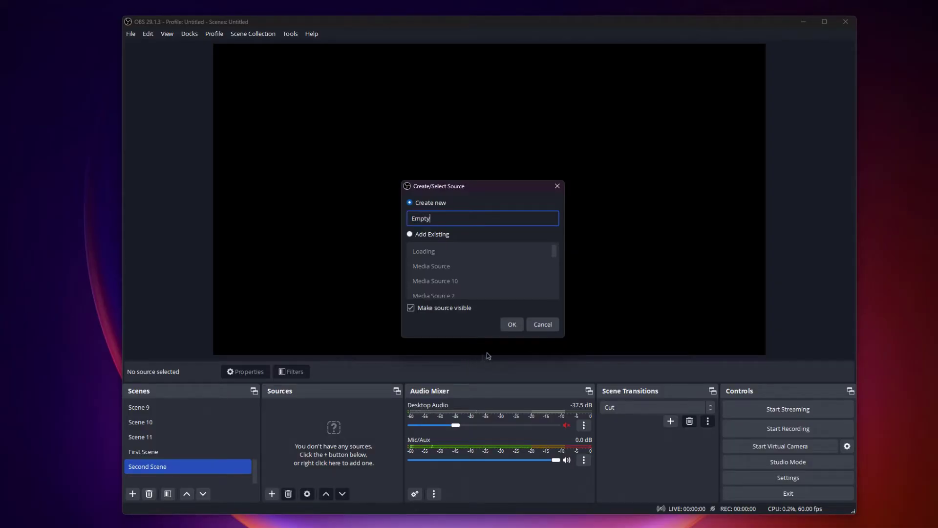
pyautogui.click(511, 324)
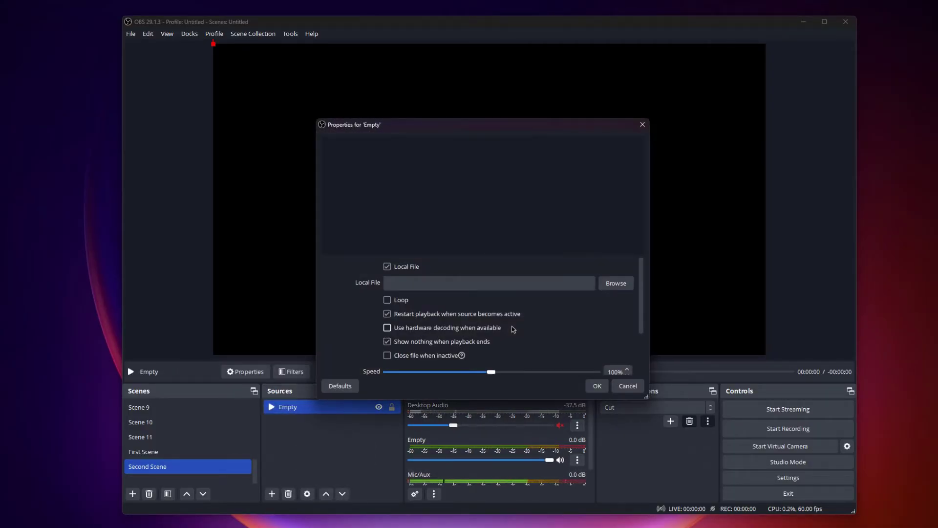
pyautogui.click(615, 283)
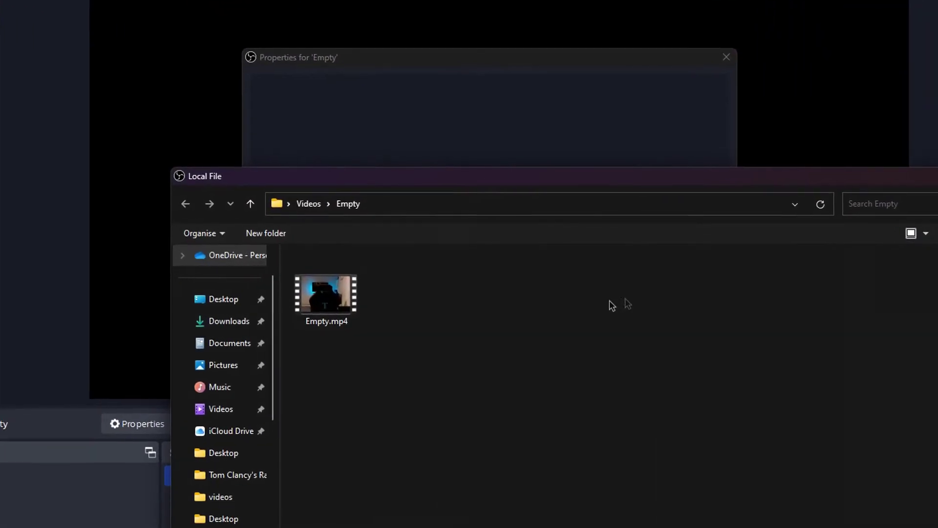
pyautogui.doubleClick(324, 299)
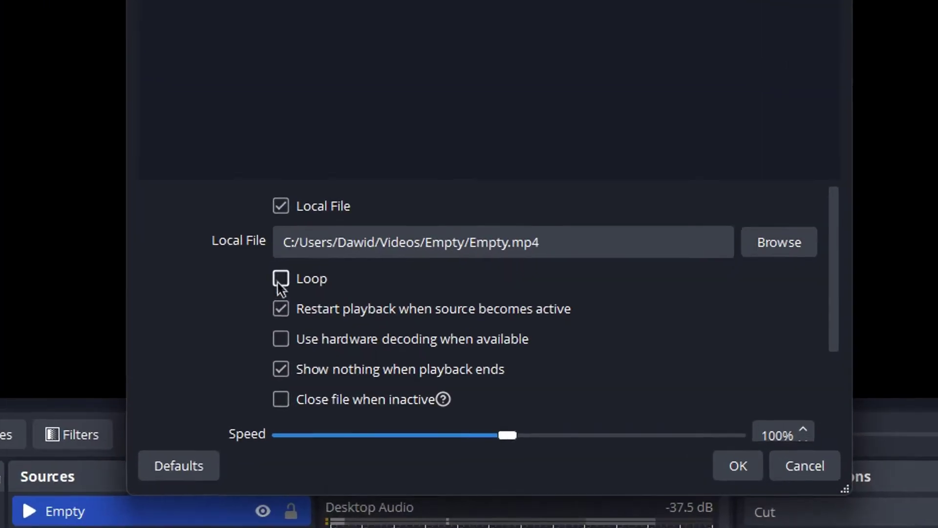
pyautogui.click(278, 282)
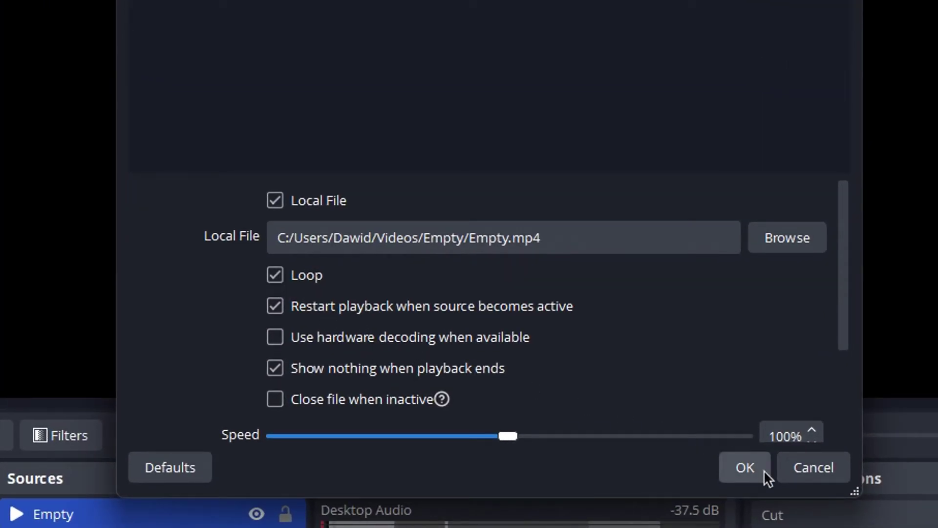
pyautogui.click(744, 470)
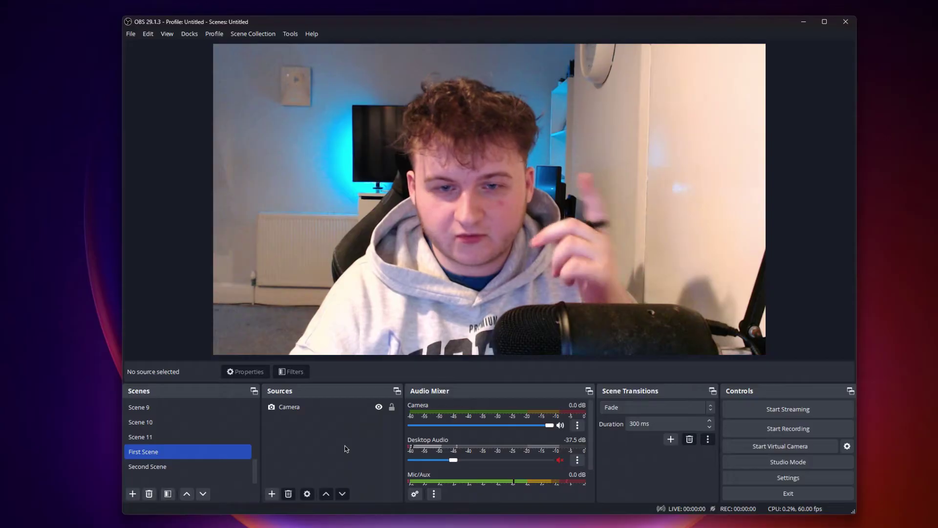
# - Toggle between the two scenes with the F2 and F1 hotkeys, then start the virtual camera
pyautogui.press('F2')
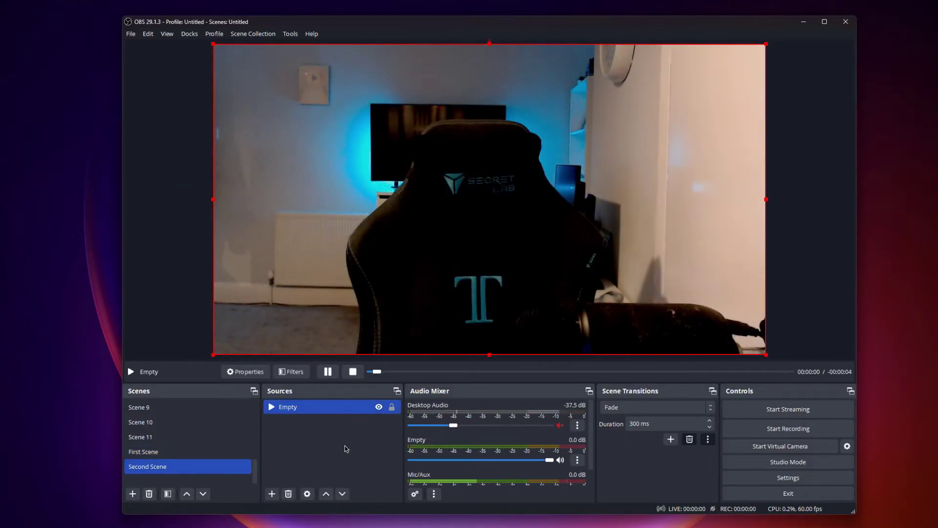
pyautogui.press('F1')
pyautogui.click(758, 447)
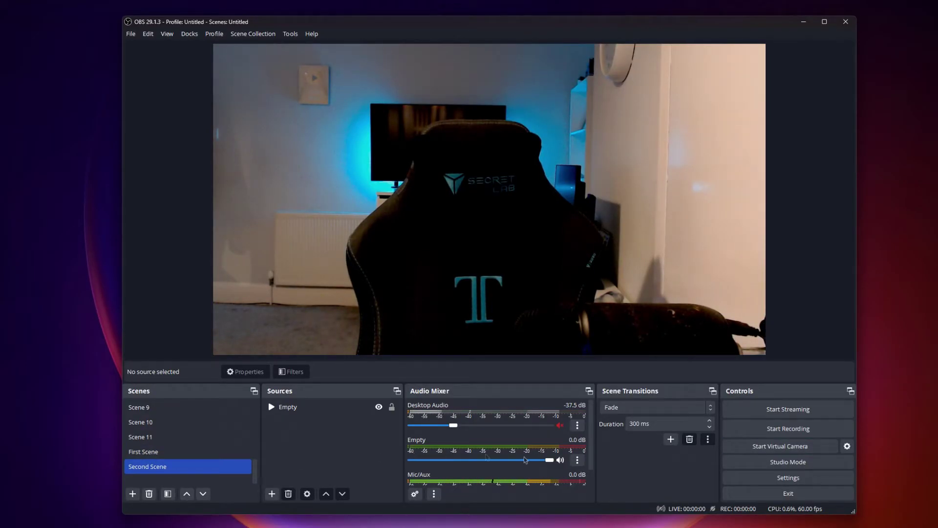
# - In Settings > Hotkeys, set the Down arrow to switch to Second Scene and save
pyautogui.click(759, 476)
pyautogui.click(294, 199)
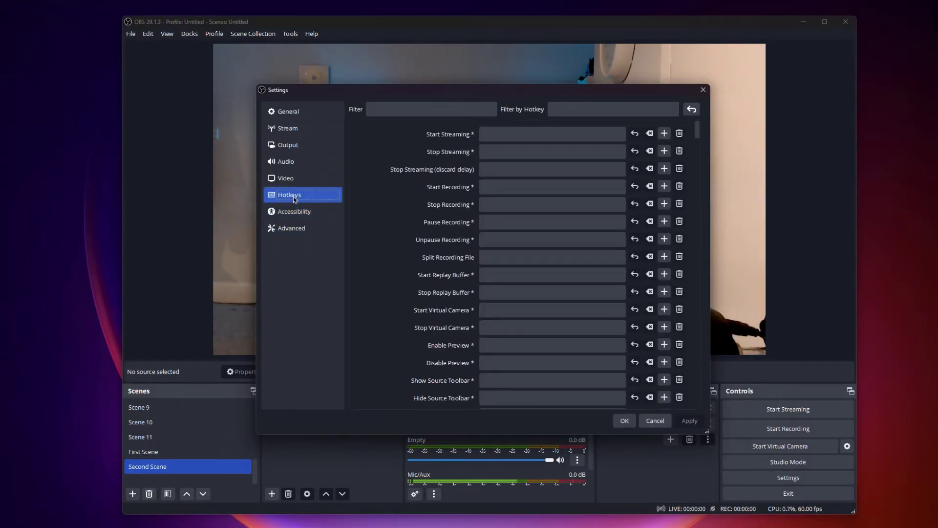
pyautogui.moveTo(697, 130); pyautogui.dragTo(697, 153)
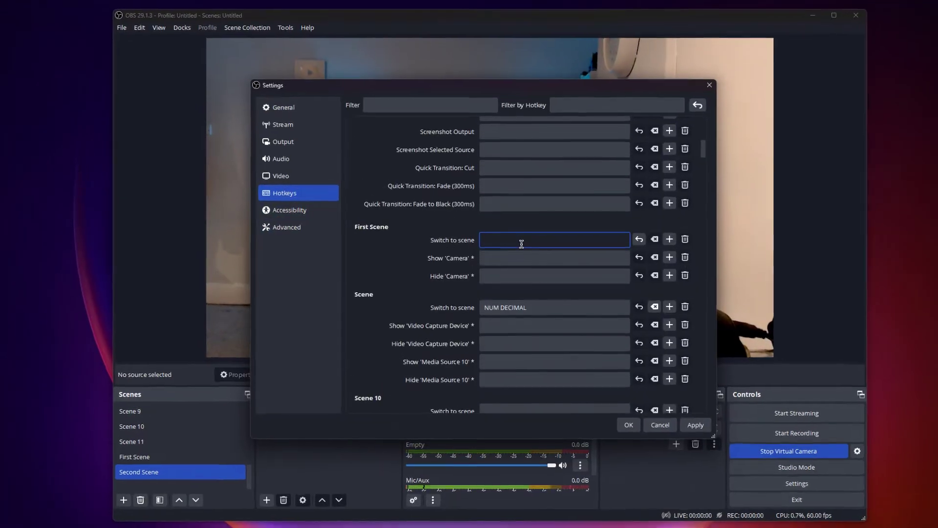
pyautogui.click(520, 241)
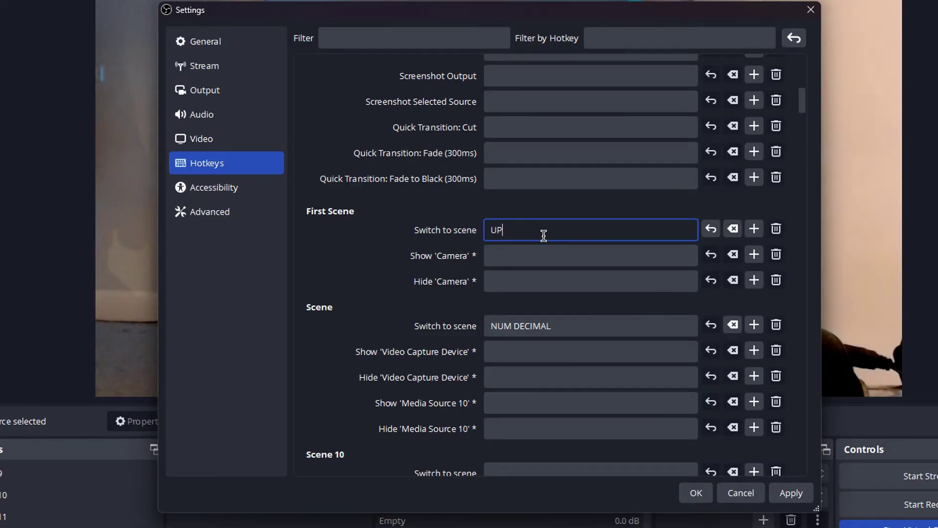
pyautogui.scroll(-15, 543, 236)
pyautogui.click(515, 138)
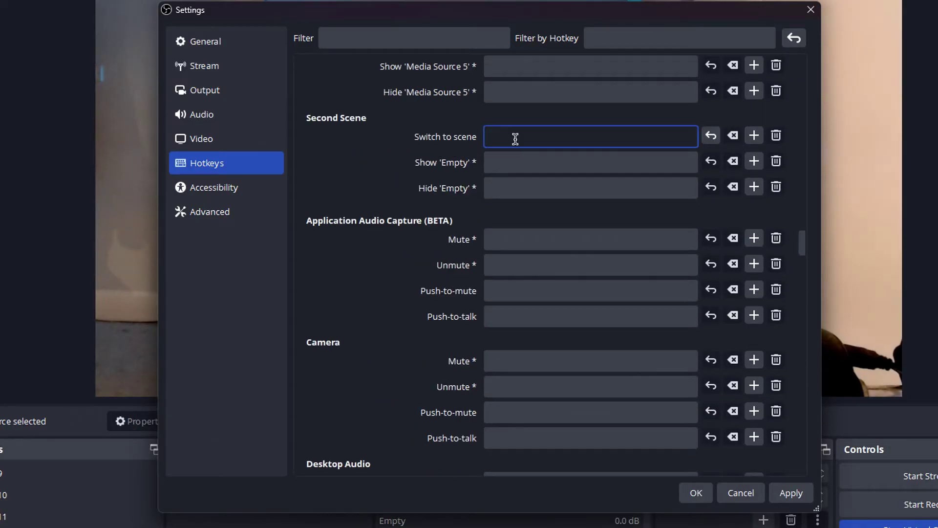
pyautogui.press('Down')
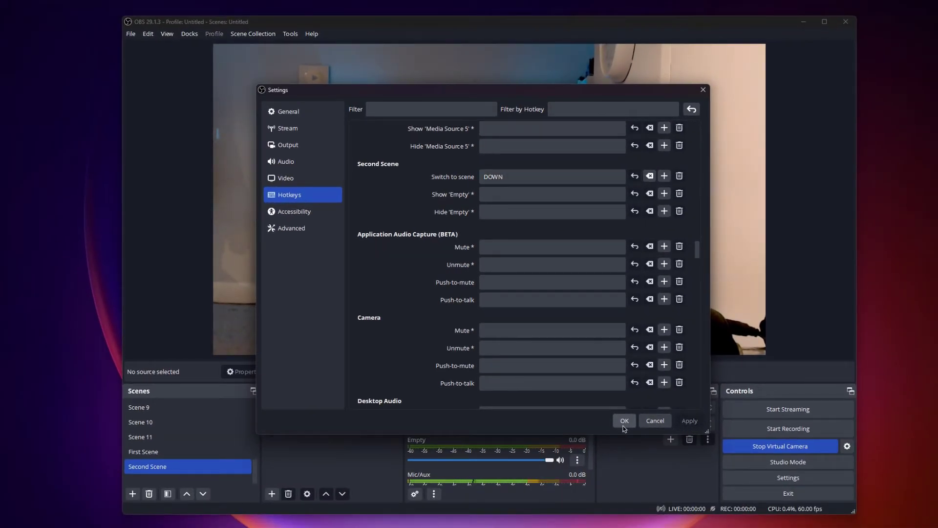
pyautogui.click(624, 421)
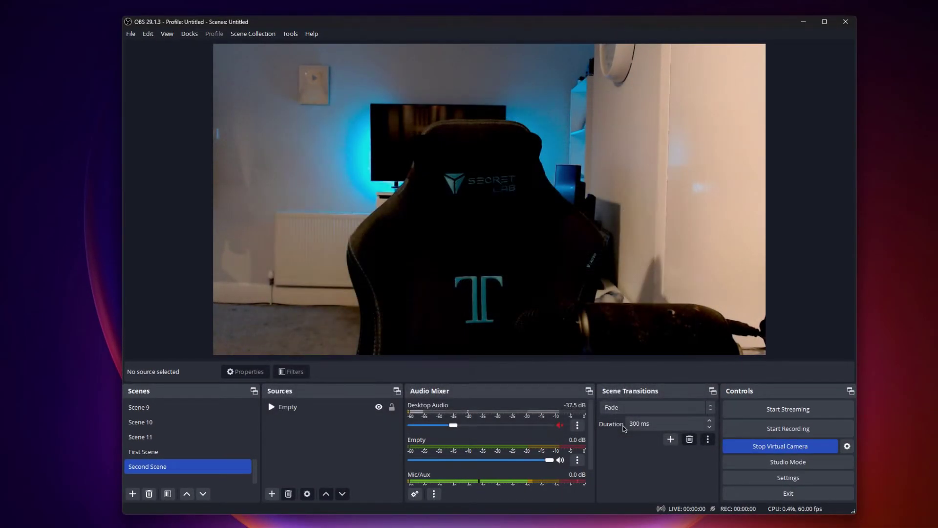
pyautogui.press('Up')
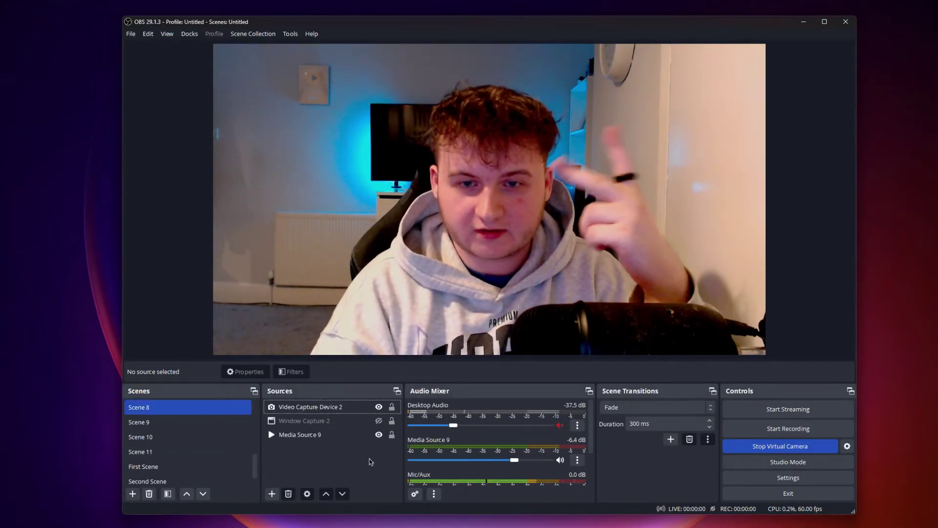
# - Press the Down hotkey to switch to the empty-chair Second Scene
pyautogui.press('Down')
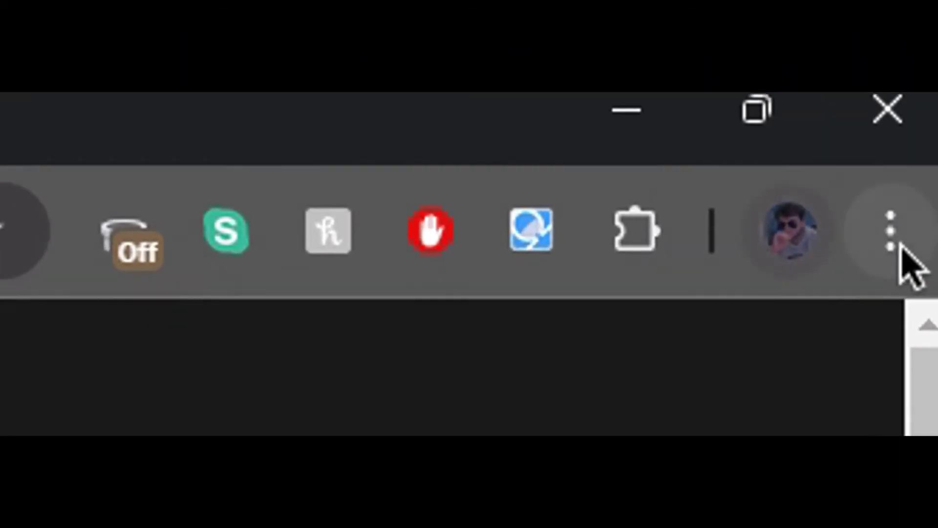
# - Choose HD Camera C922x as the camera in Chrome's Site settings > Camera
pyautogui.click(909, 140)
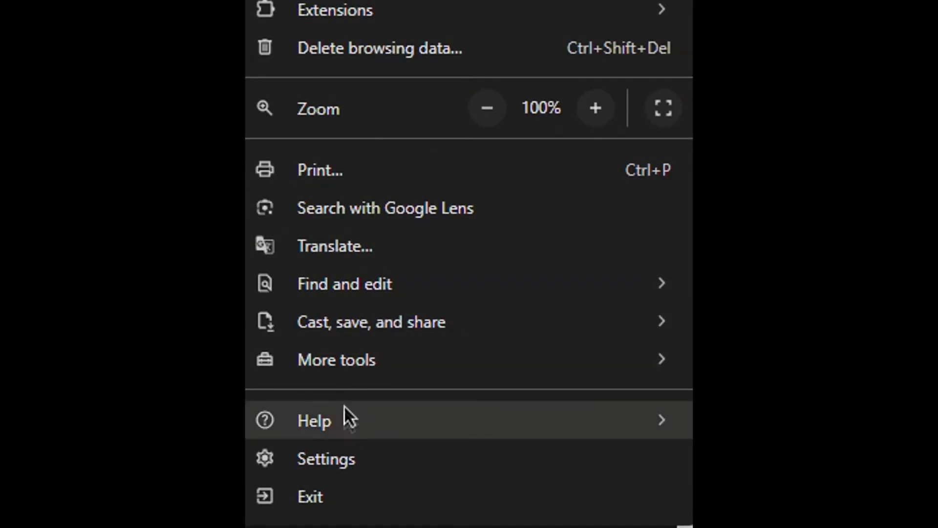
pyautogui.click(324, 456)
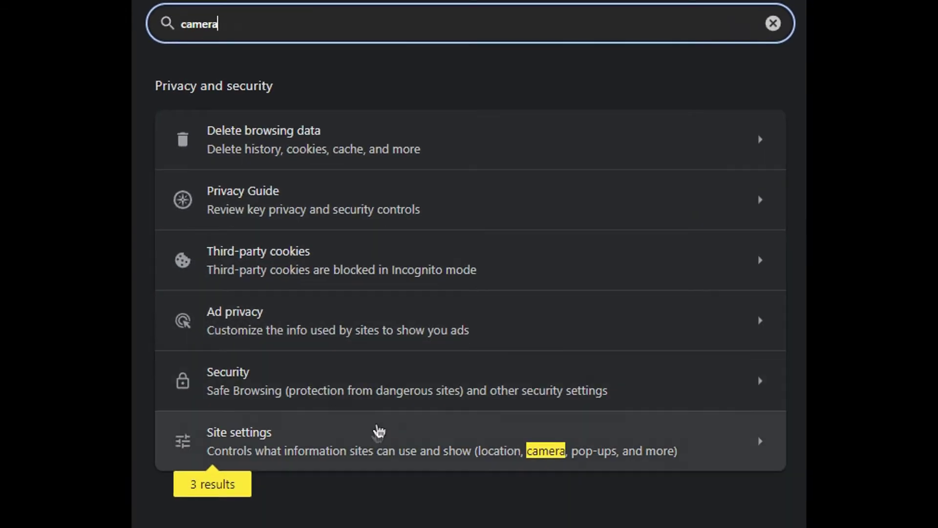
pyautogui.click(379, 425)
pyautogui.scroll(-10, 374, 446)
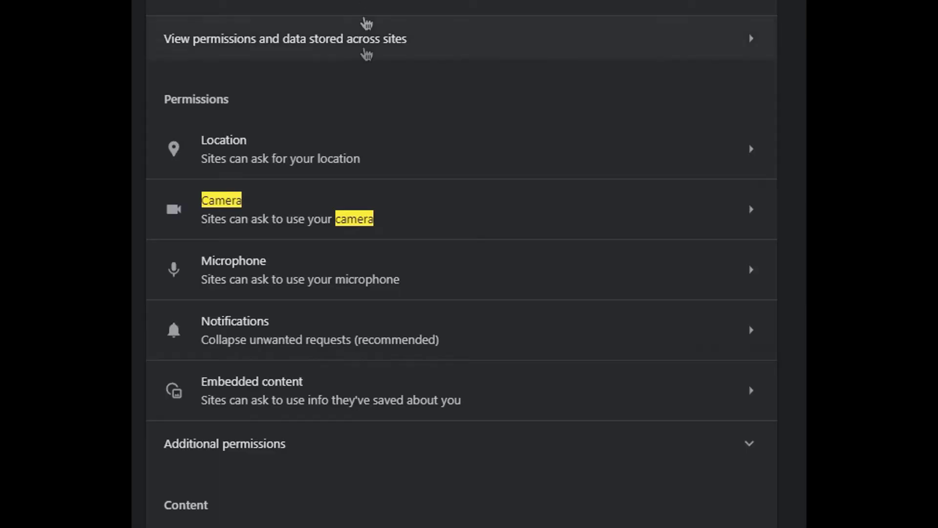
pyautogui.click(368, 224)
pyautogui.click(299, 141)
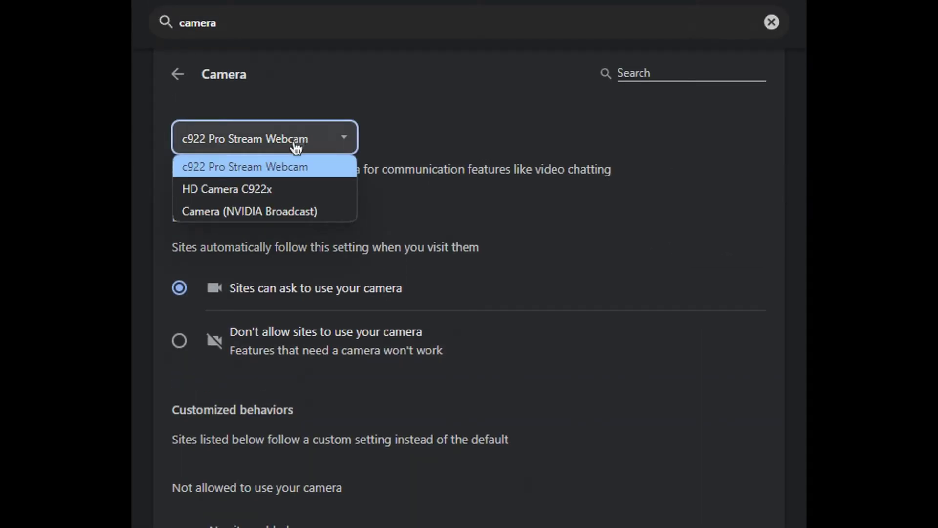
pyautogui.click(262, 194)
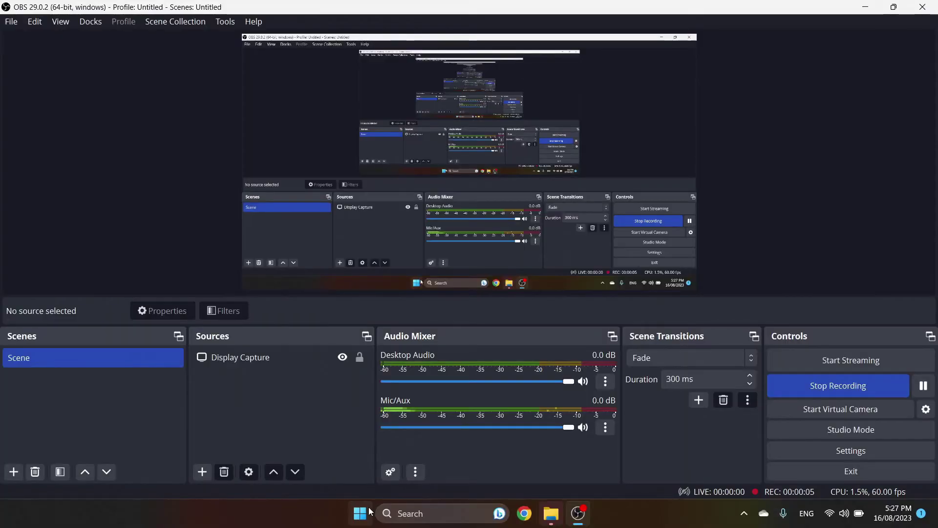
# - Disable the ACER HD User Facing device under Cameras in Device Manager and confirm
pyautogui.rightClick(370, 512)
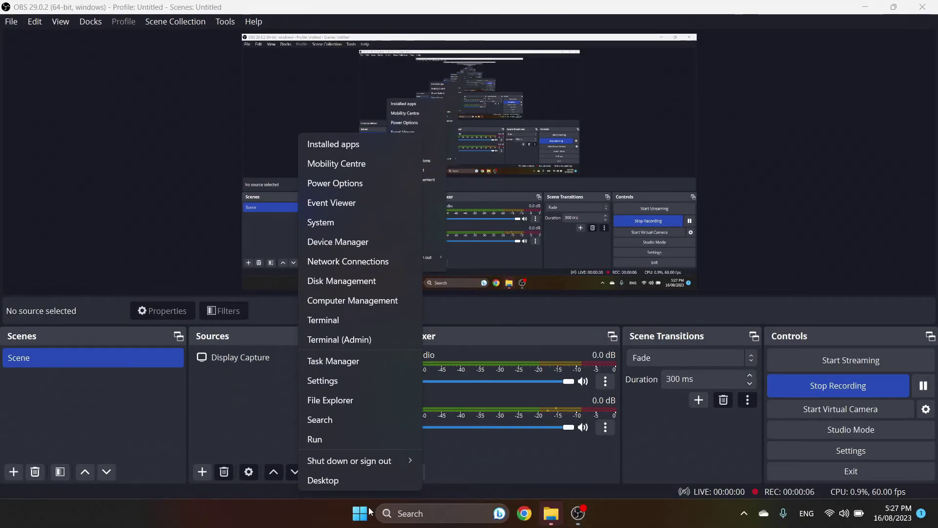
pyautogui.click(344, 244)
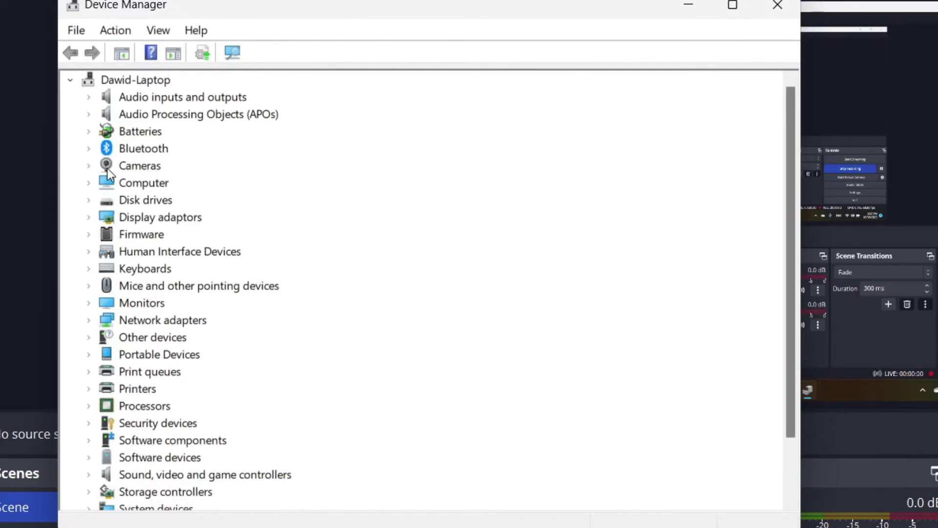
pyautogui.click(91, 166)
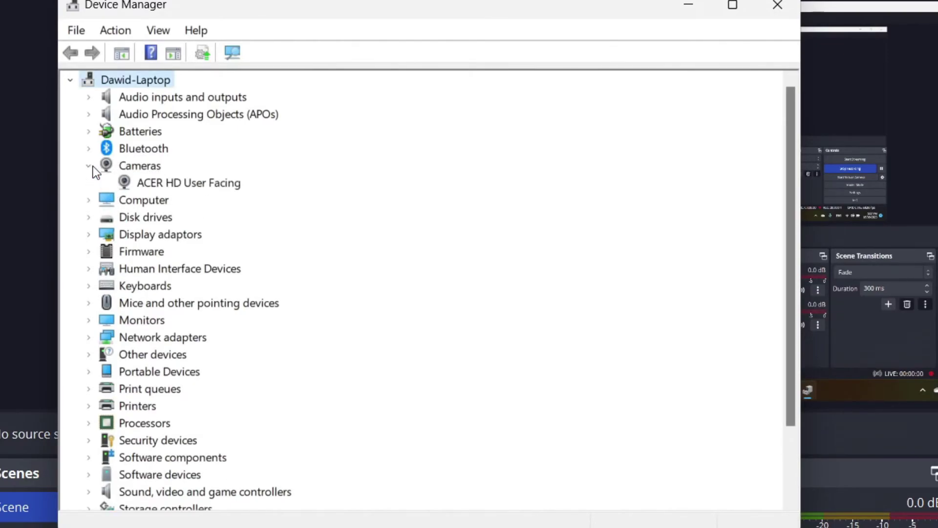
pyautogui.click(195, 186)
pyautogui.rightClick(195, 186)
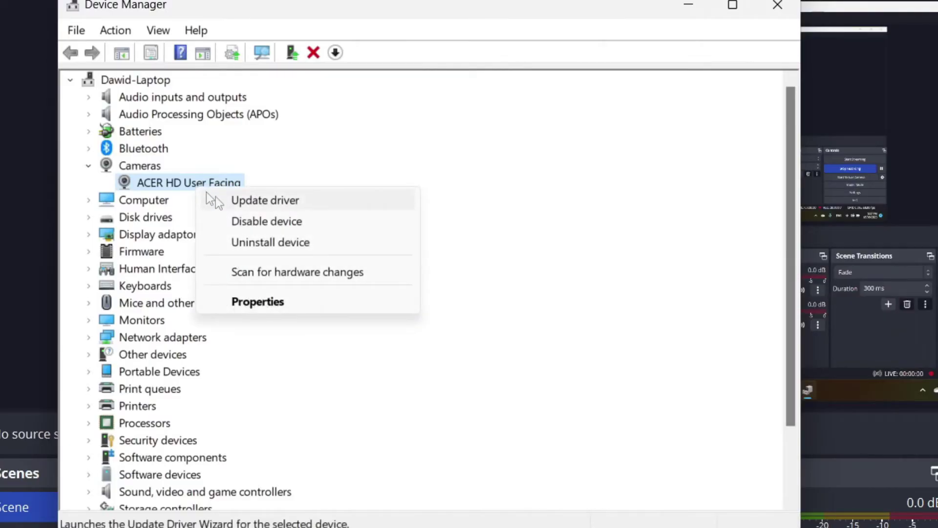
pyautogui.click(242, 224)
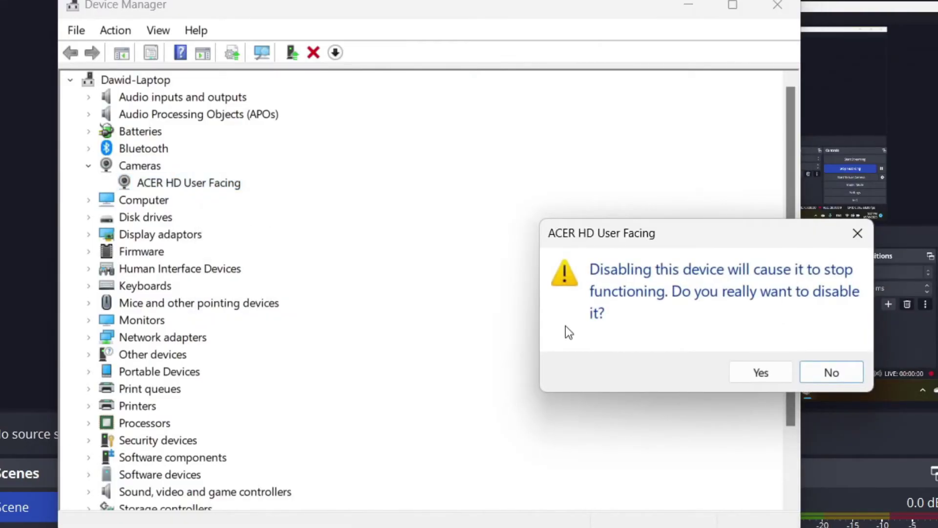
pyautogui.click(759, 373)
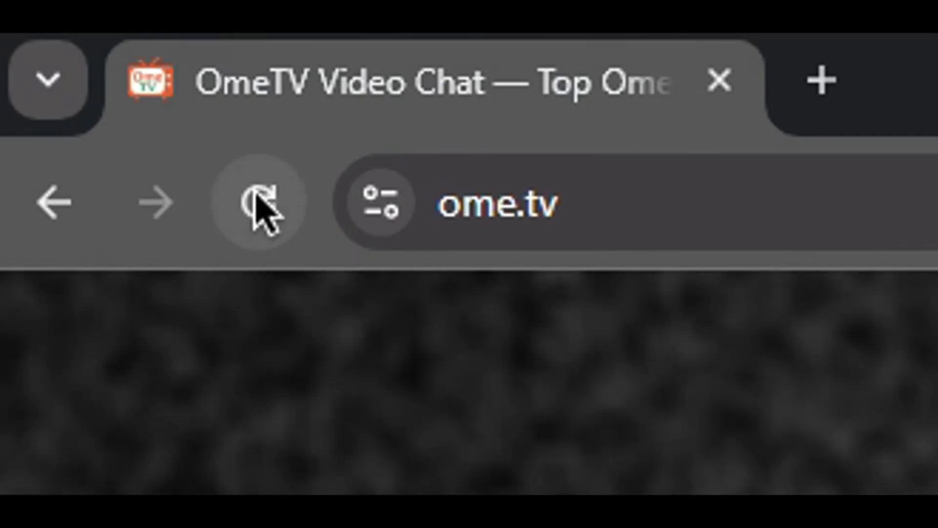
# - Reload the chat page, then deactivate and reactivate Video Capture Device 2 in its properties
pyautogui.click(94, 72)
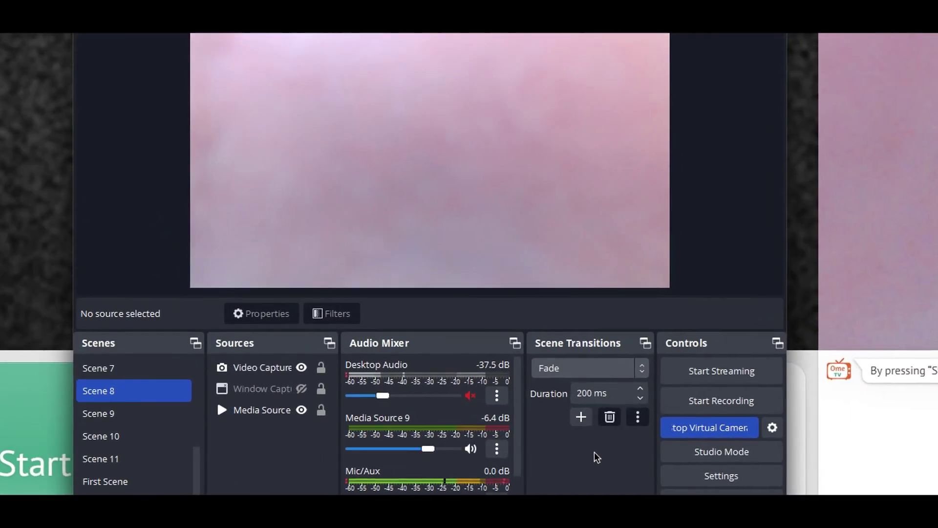
pyautogui.rightClick(271, 365)
pyautogui.click(286, 352)
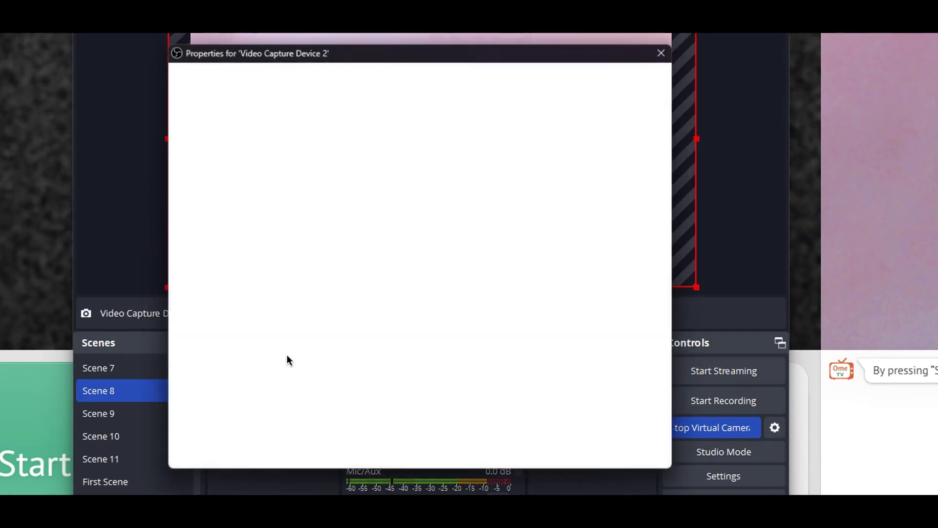
pyautogui.click(307, 297)
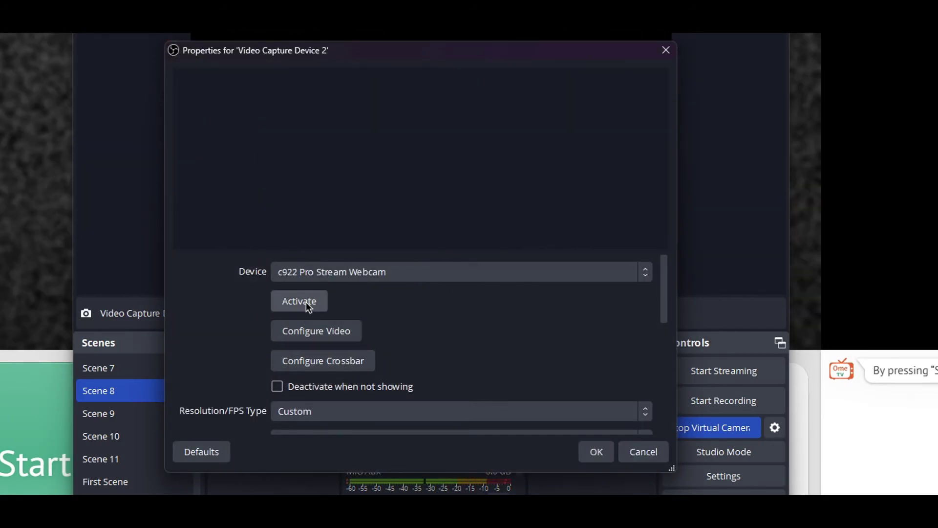
pyautogui.click(306, 301)
pyautogui.click(595, 451)
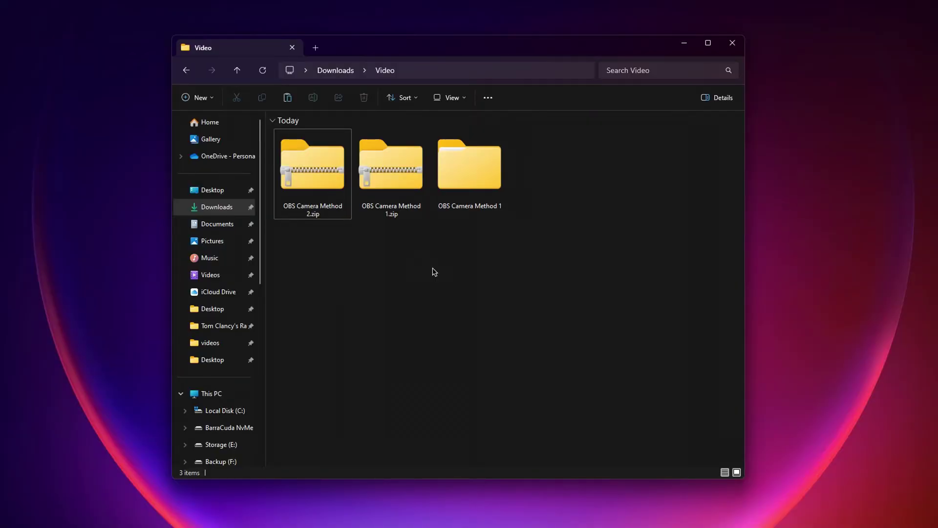
# - Extract OBS Camera Method 2.zip to its suggested folder
pyautogui.rightClick(309, 188)
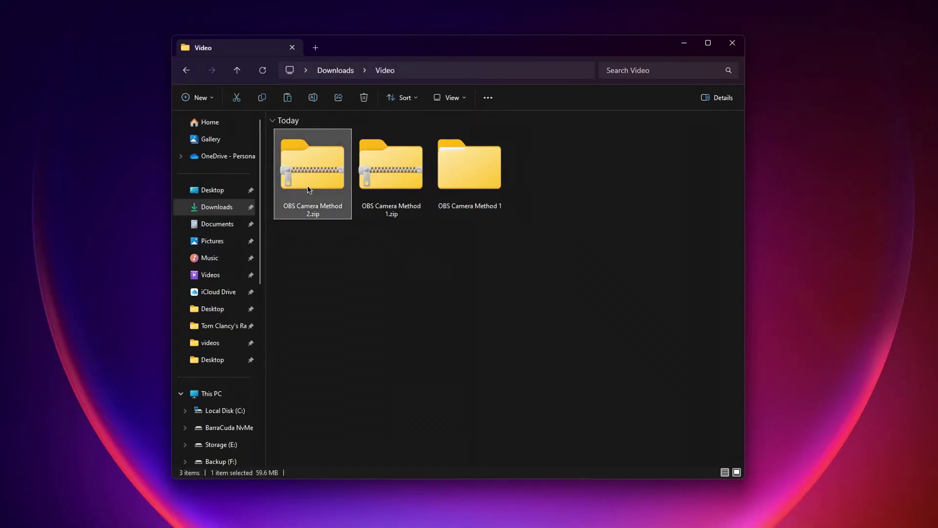
pyautogui.click(352, 306)
pyautogui.click(562, 373)
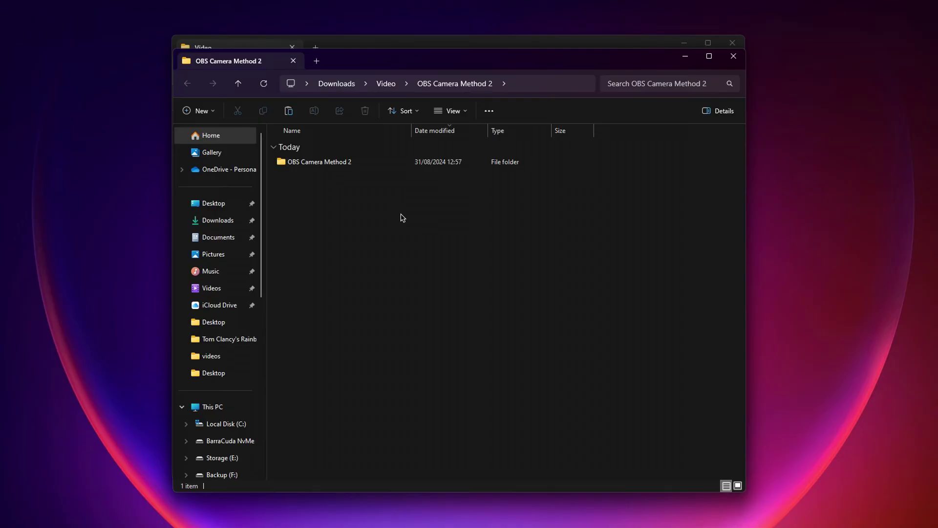
# - Run OBS Camera.exe from the extracted folder, bypassing the SmartScreen warning
pyautogui.doubleClick(332, 167)
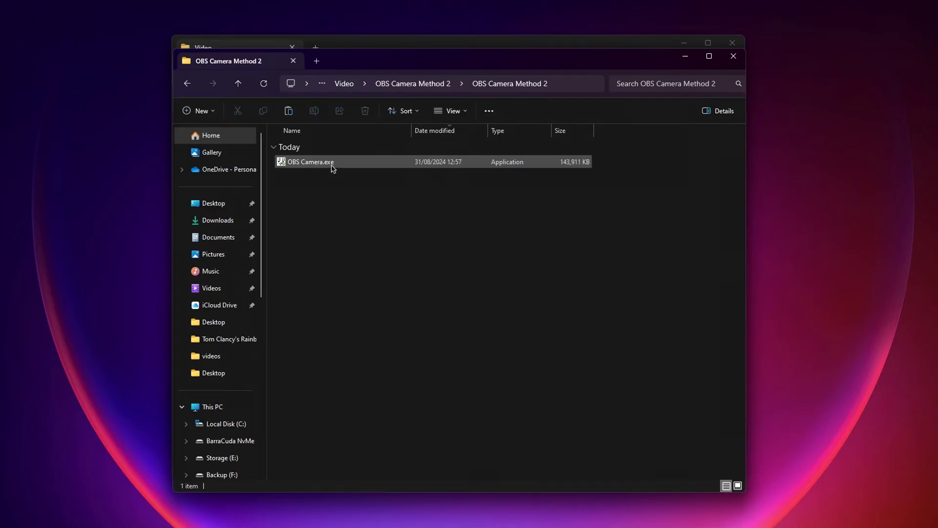
pyautogui.doubleClick(333, 167)
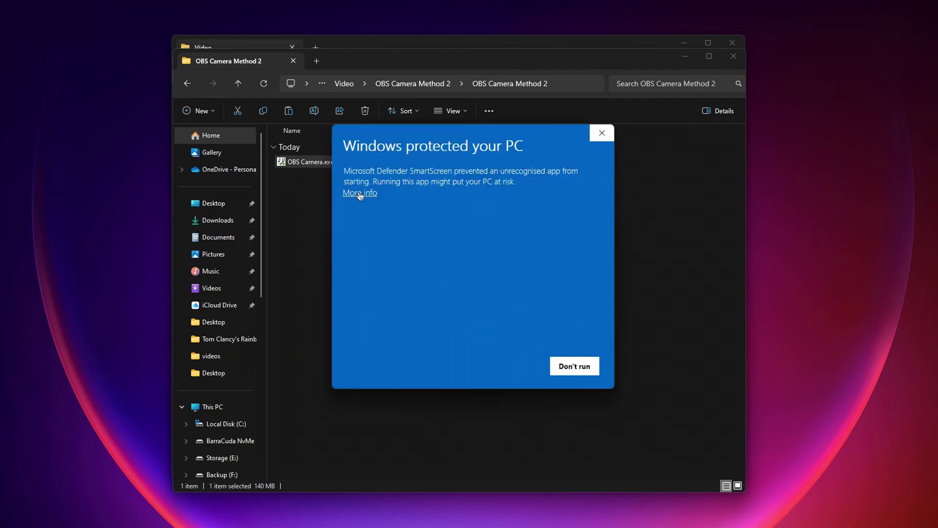
pyautogui.click(360, 194)
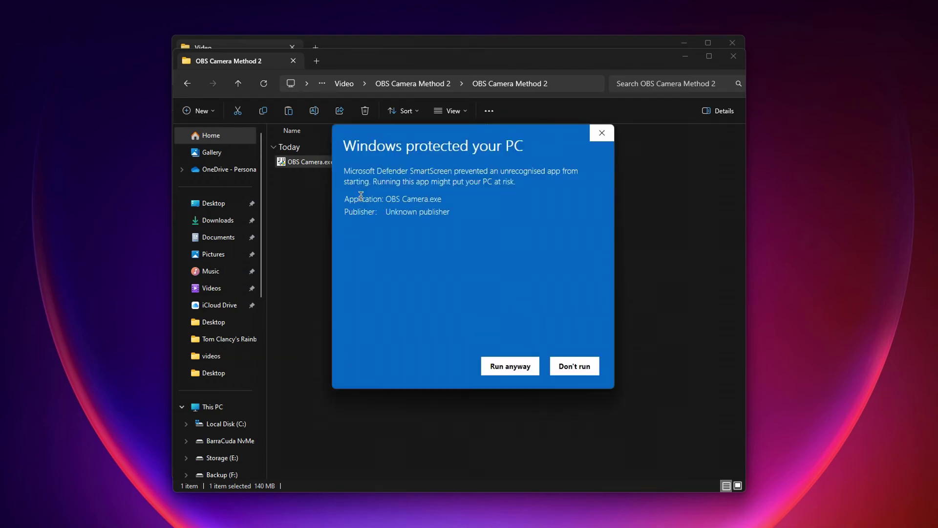
pyautogui.click(507, 367)
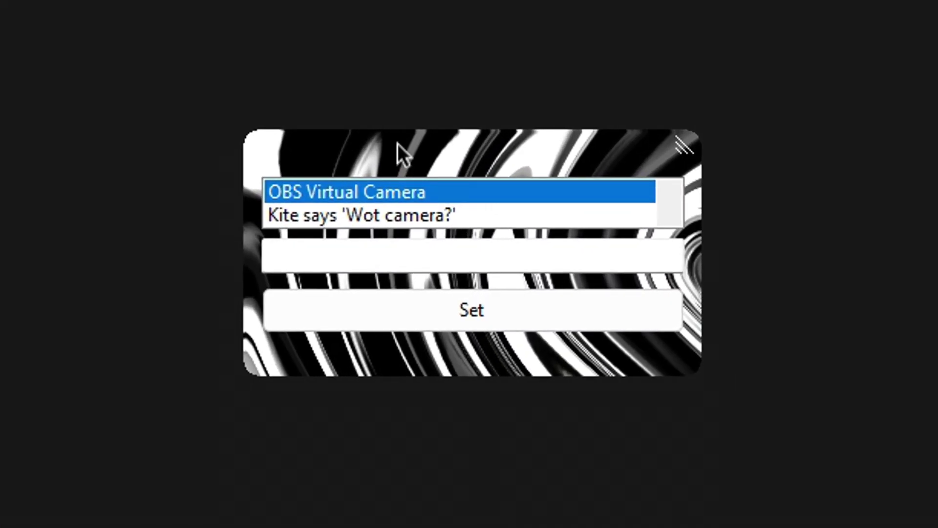
# - Rename OBS Virtual Camera to 'HD Camera C922x' and close the renamer
pyautogui.click(311, 263)
pyautogui.write('HD Cam')
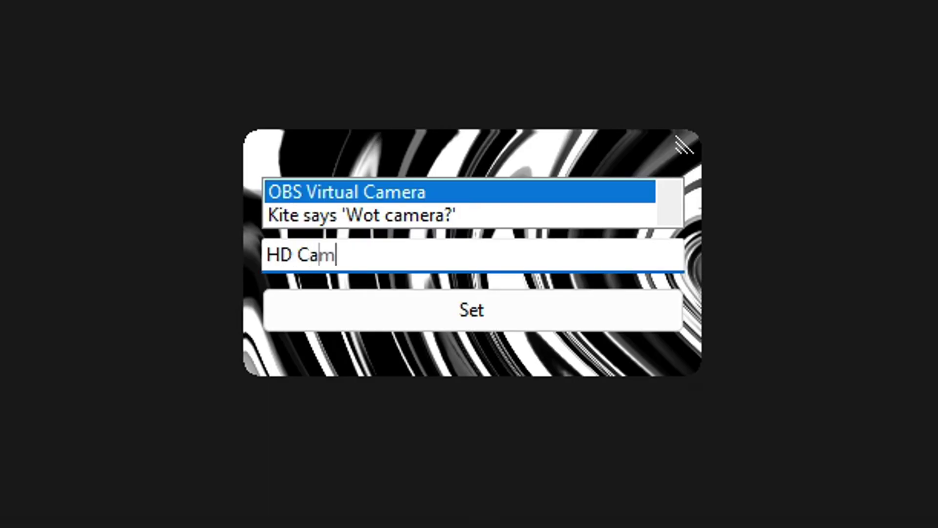
pyautogui.write('era C922x')
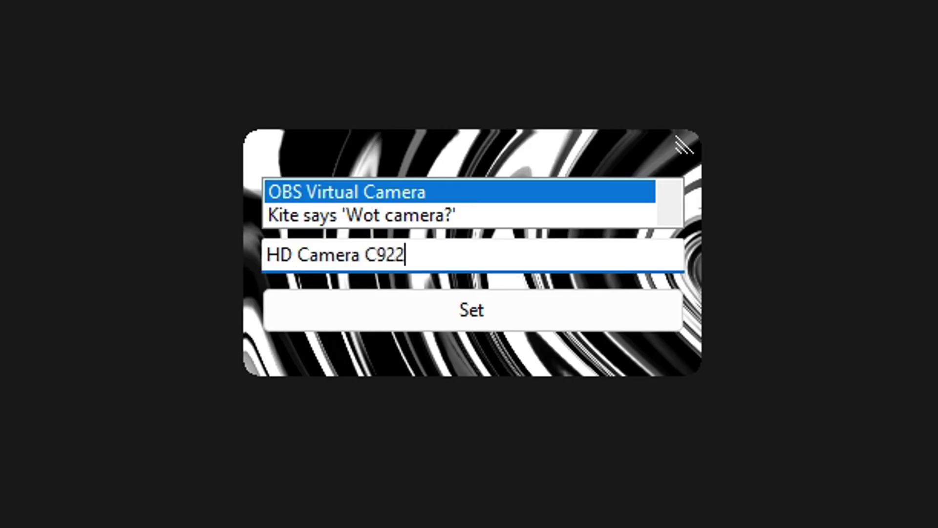
pyautogui.click(459, 314)
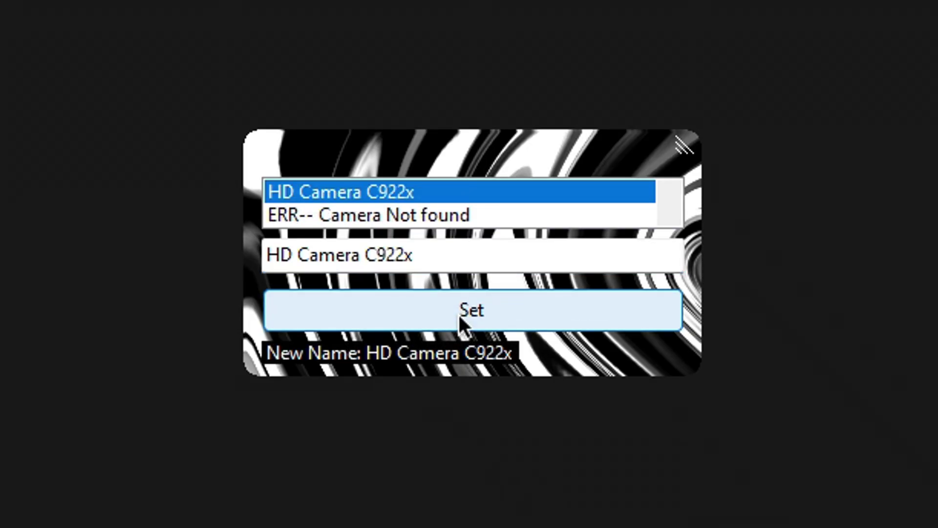
pyautogui.click(682, 147)
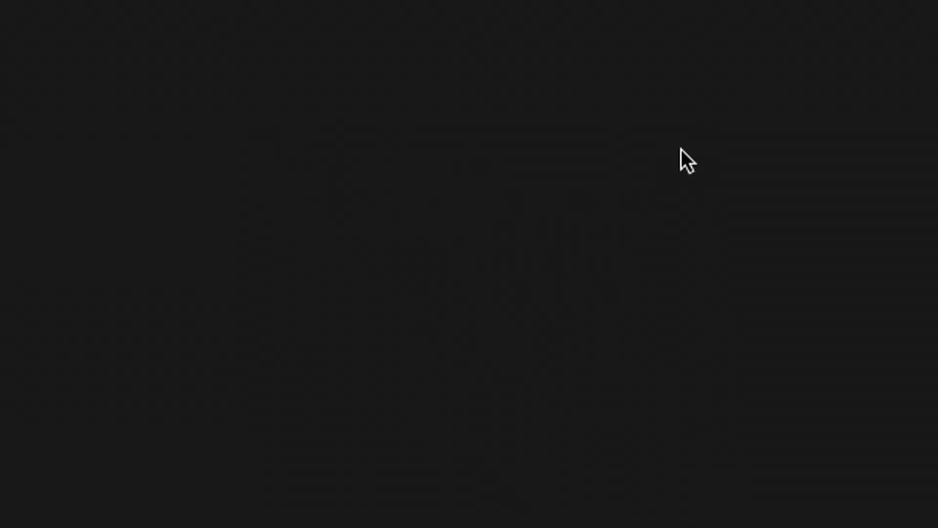